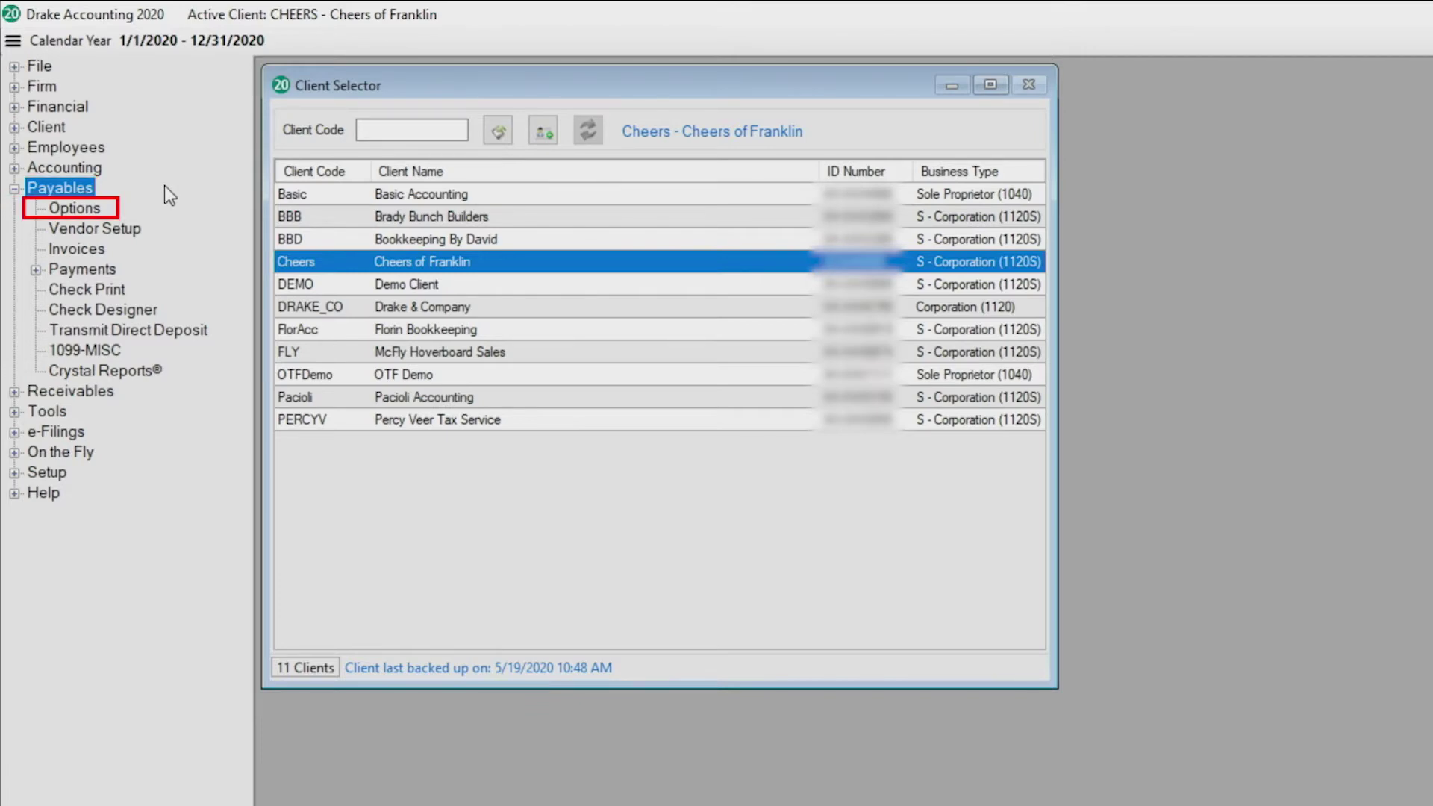
Step: Make payables generate accounting transactions in GJ - General Journal and autofill invoice descriptions
left_click(82, 209)
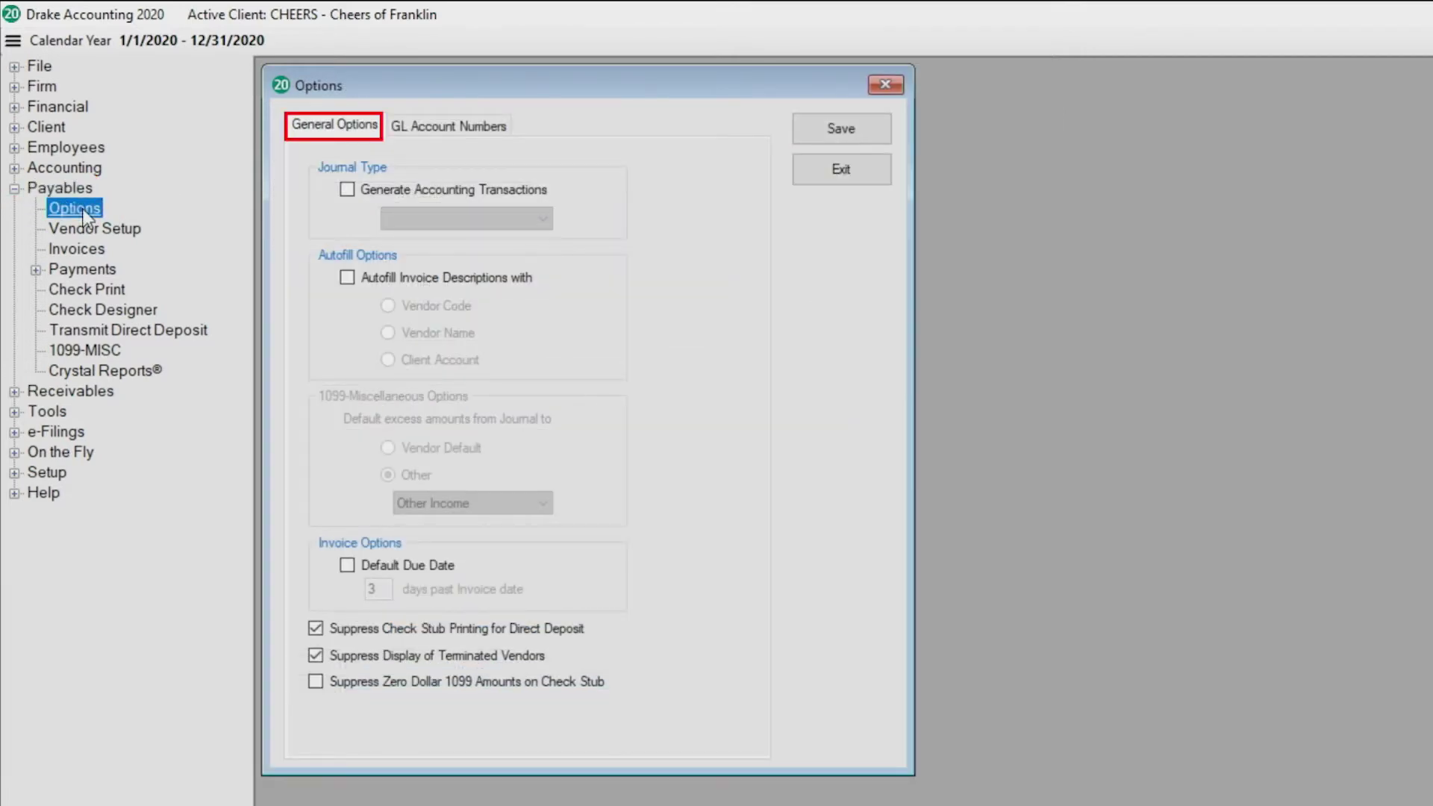
left_click(349, 191)
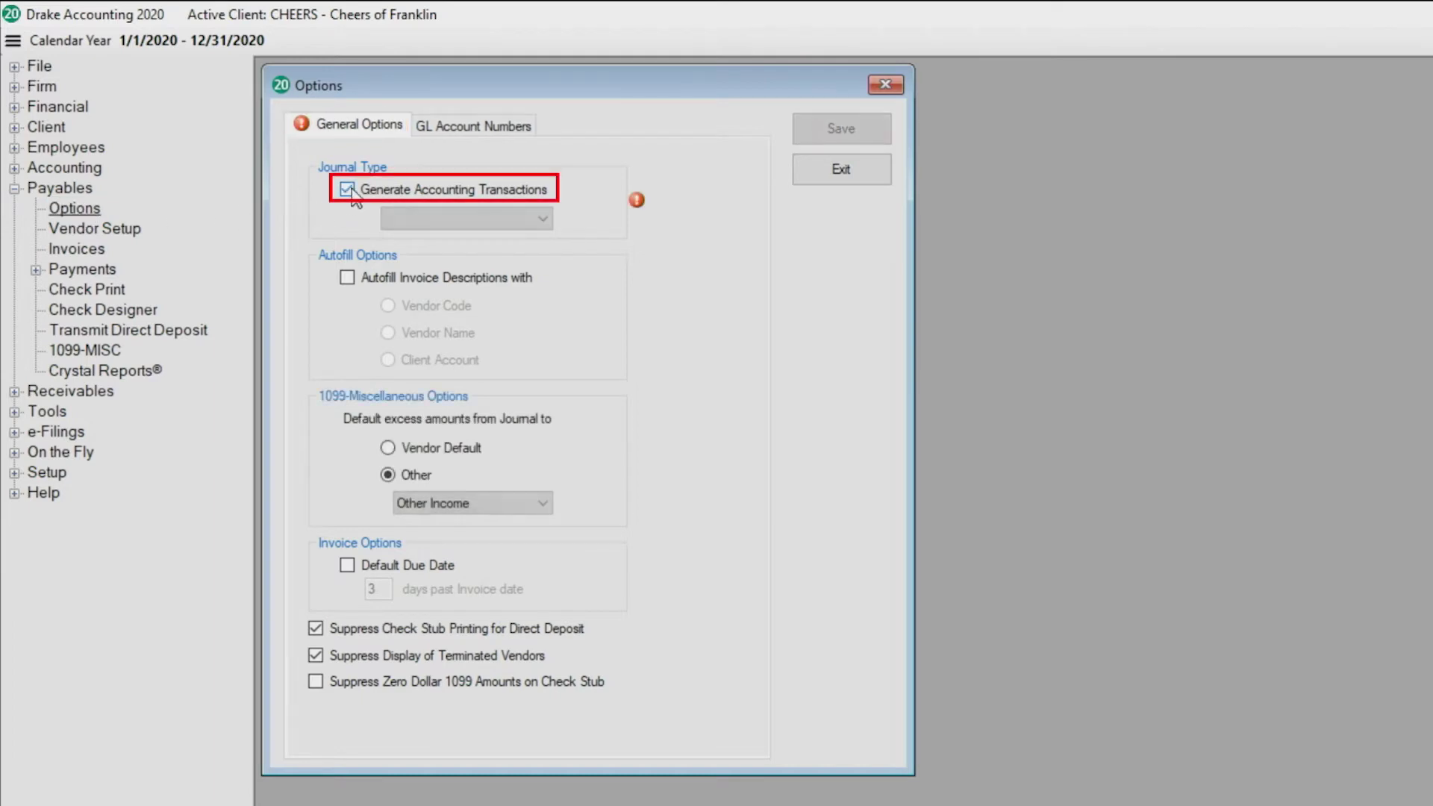
left_click(542, 218)
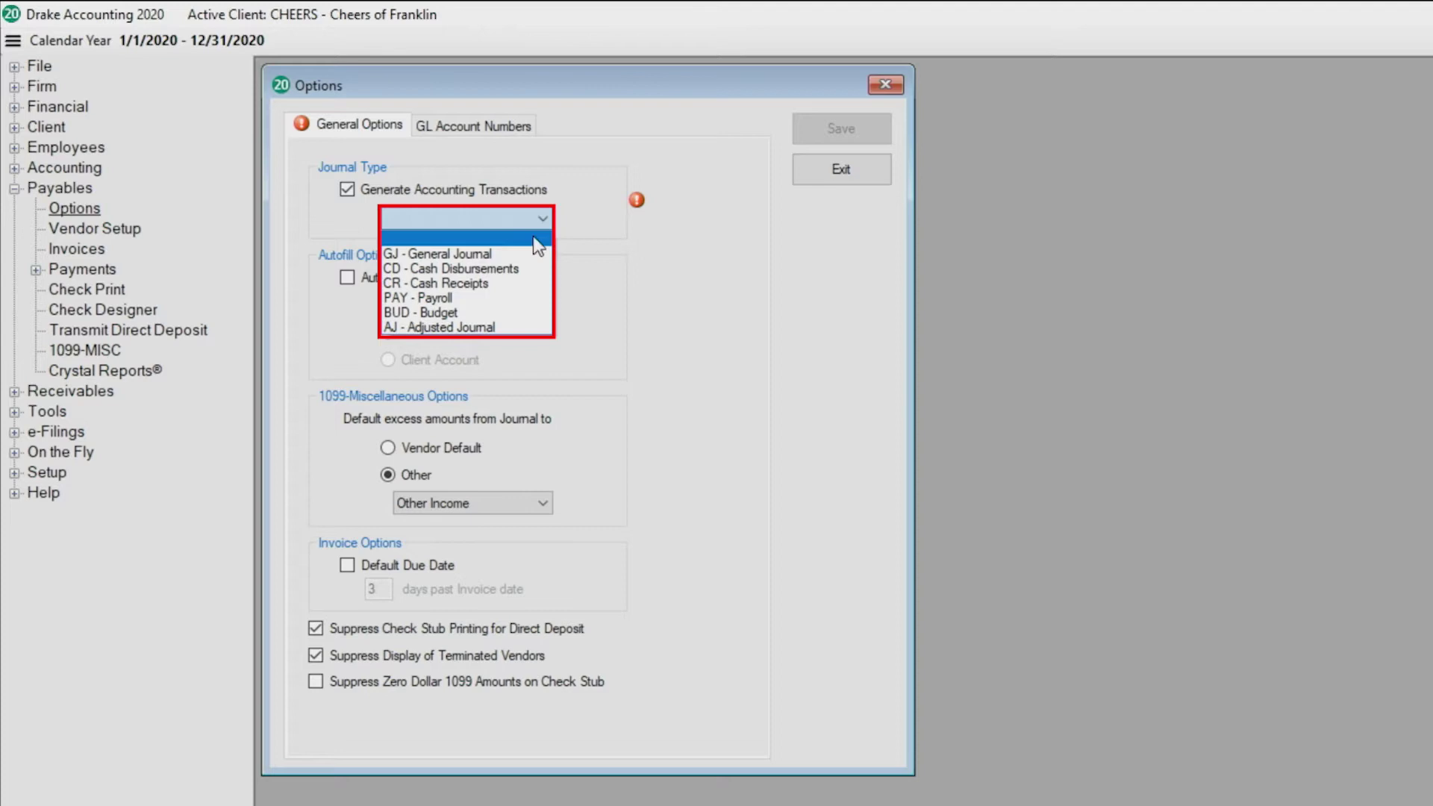
left_click(521, 253)
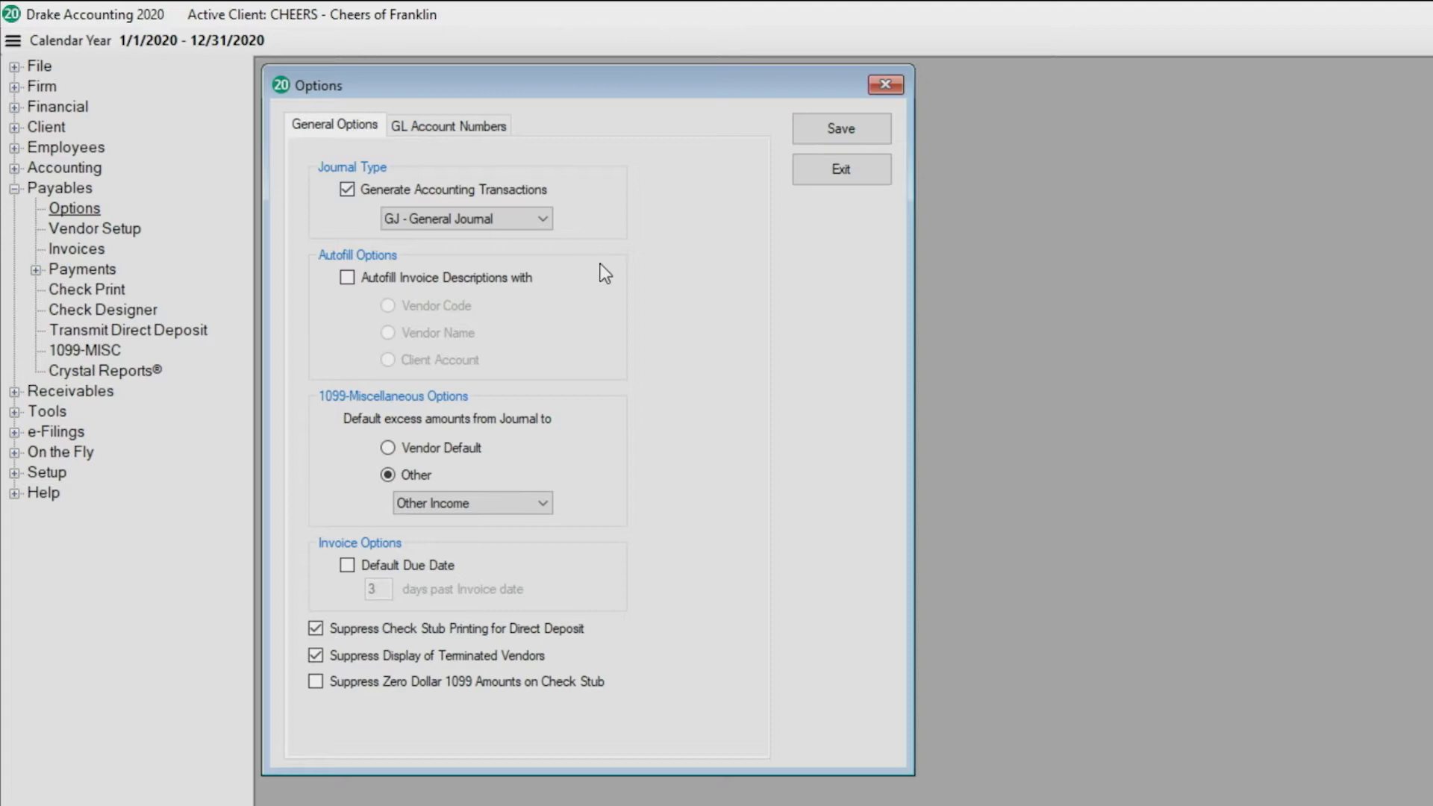
left_click(518, 282)
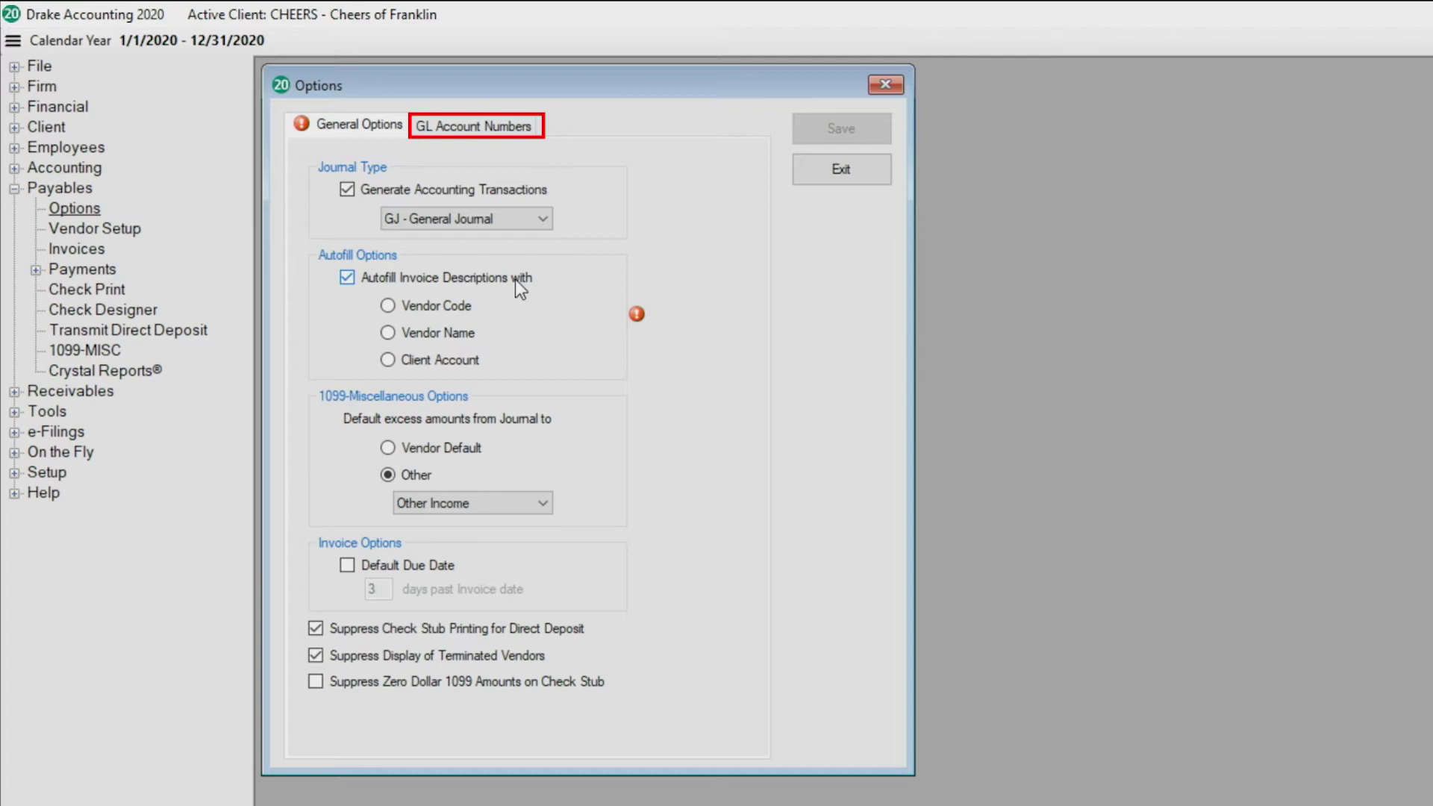
Step: Set the payables cash account to 100.02 Checking Account and non-1099 expense to 770 Miscellaneous
left_click(471, 125)
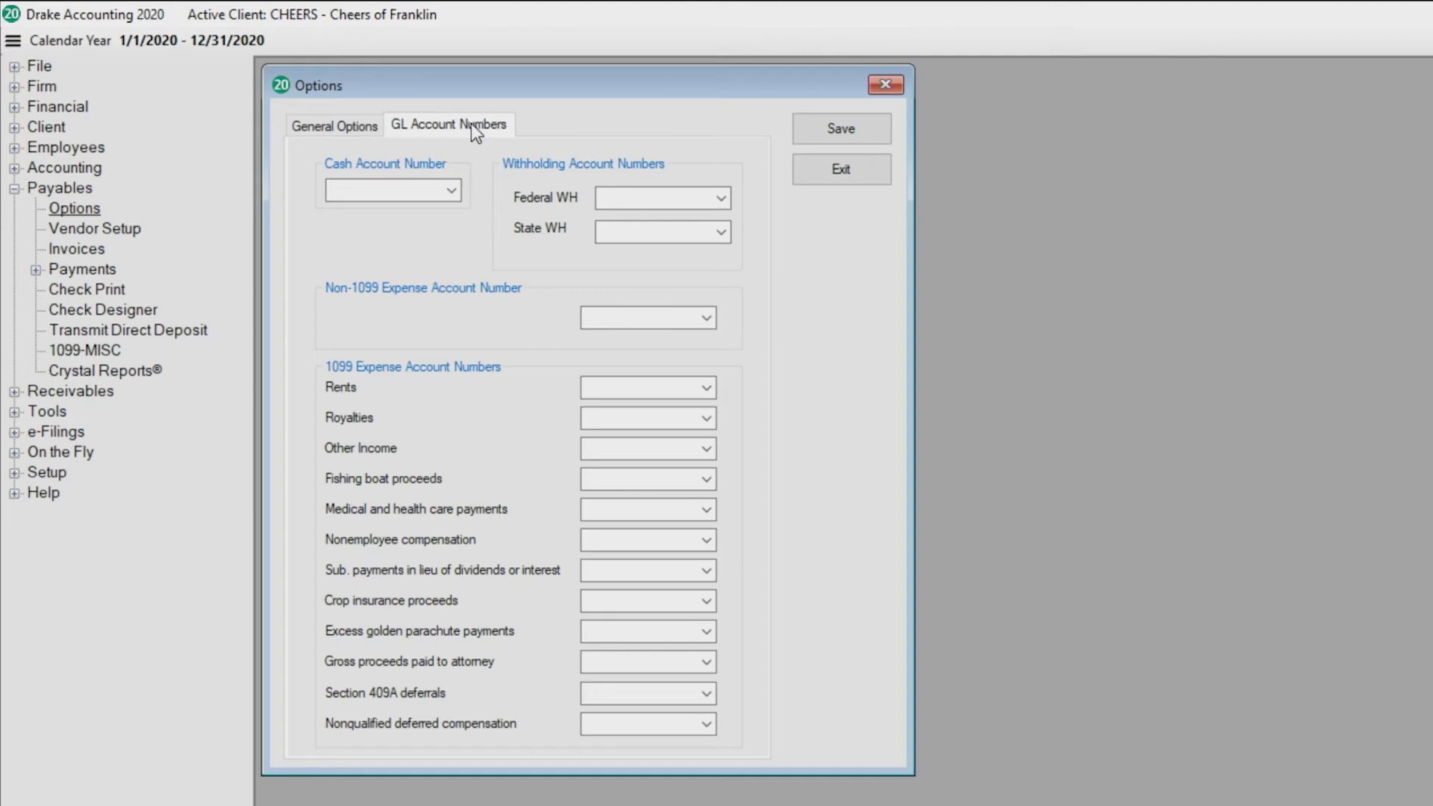
left_click(451, 191)
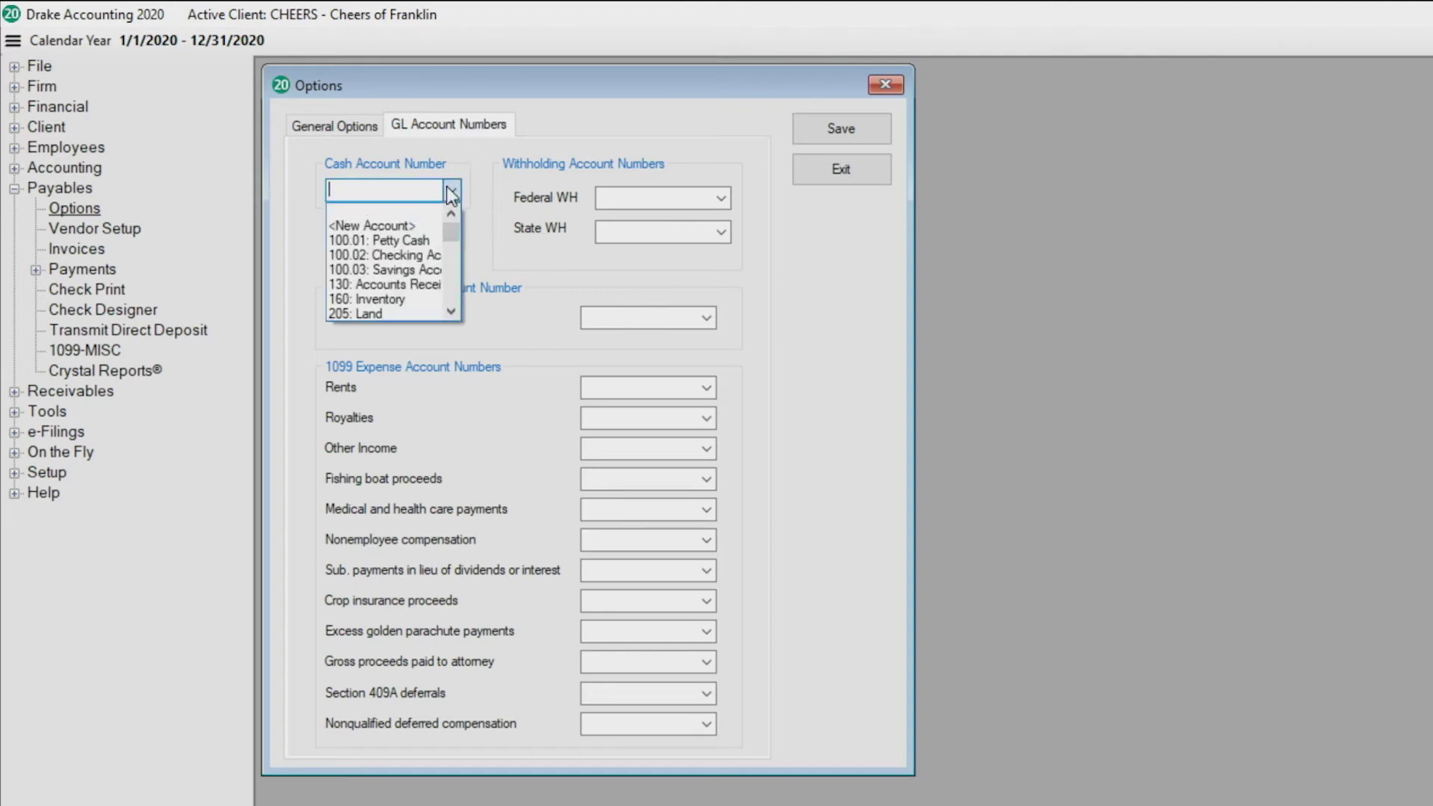
left_click(417, 256)
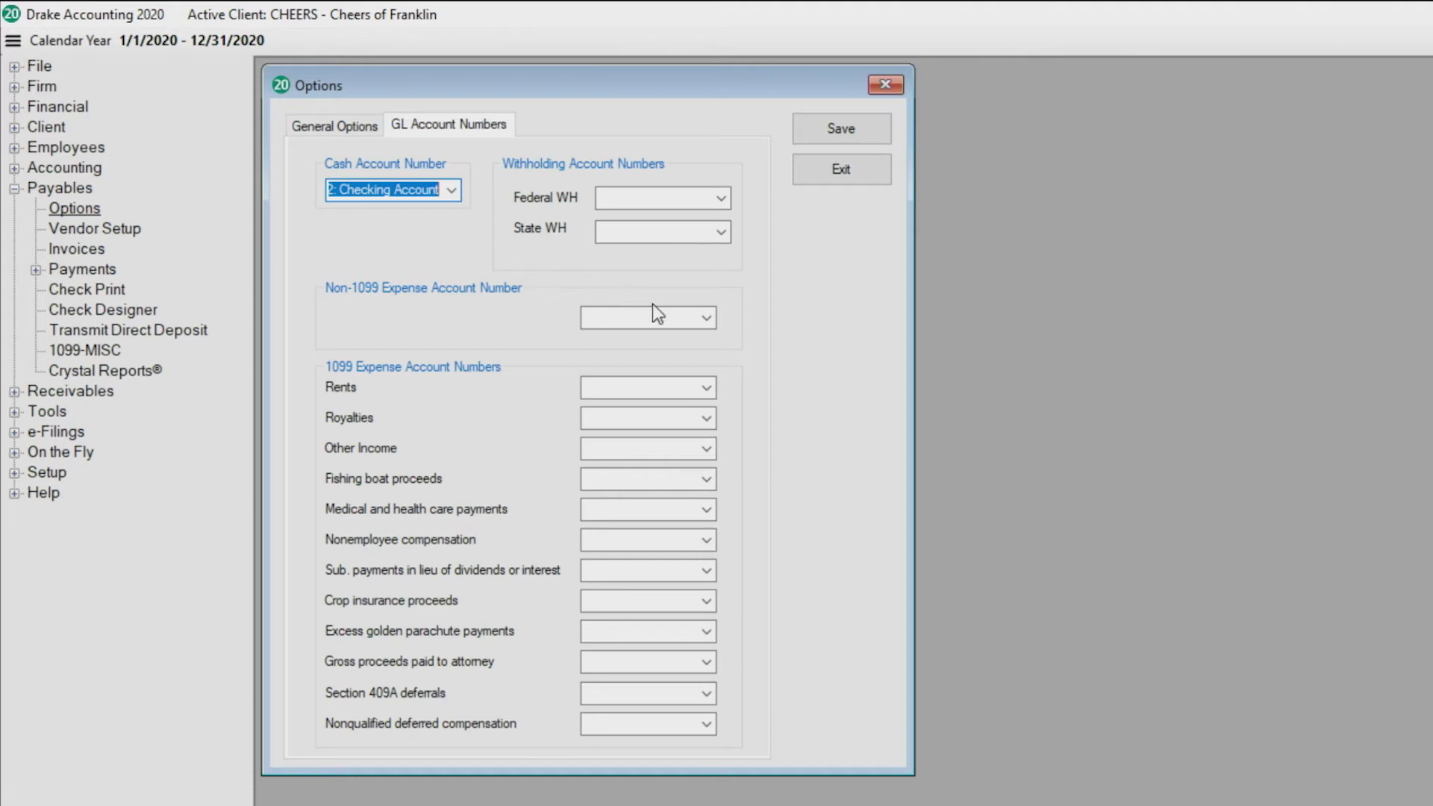
left_click(706, 318)
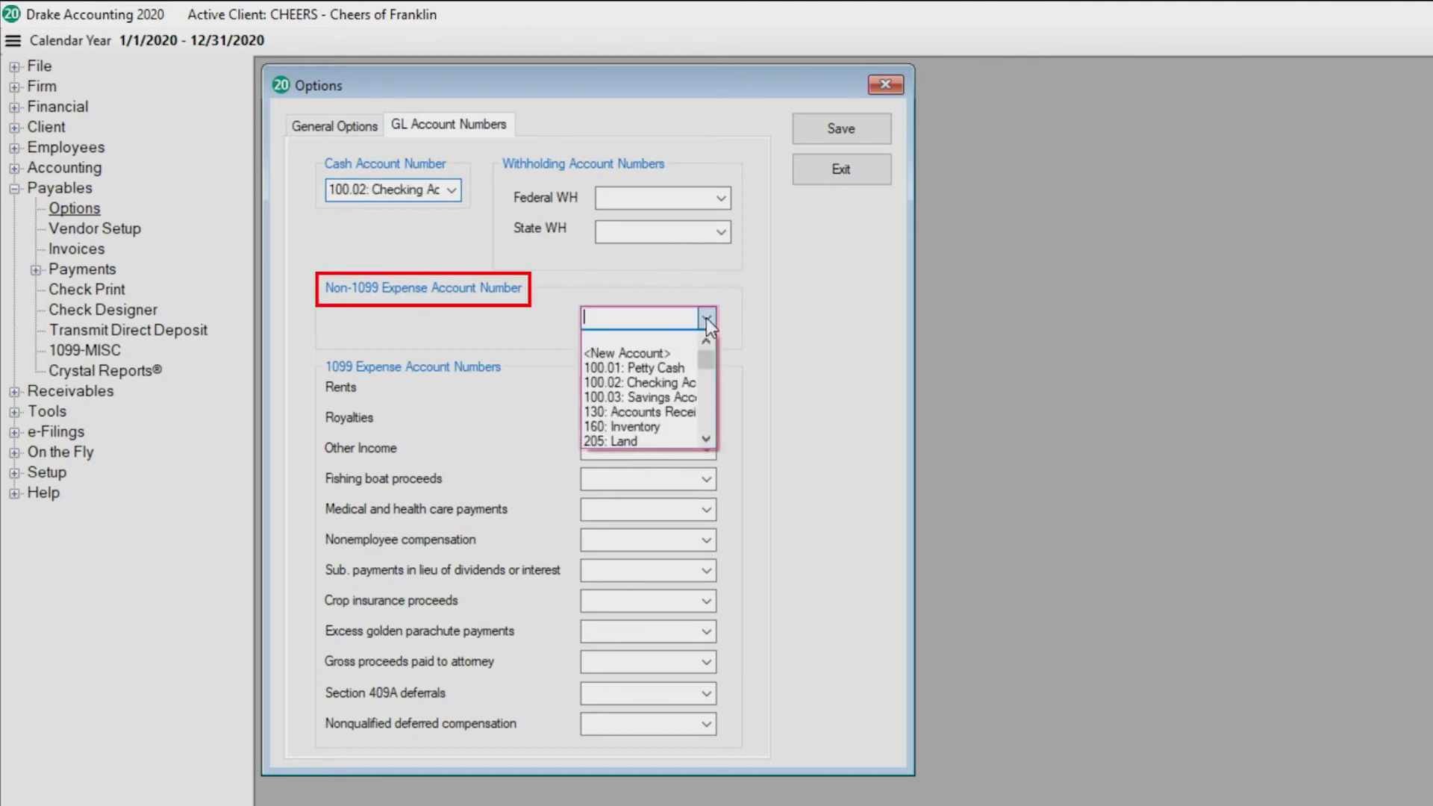
scroll(706, 388, "down", 10)
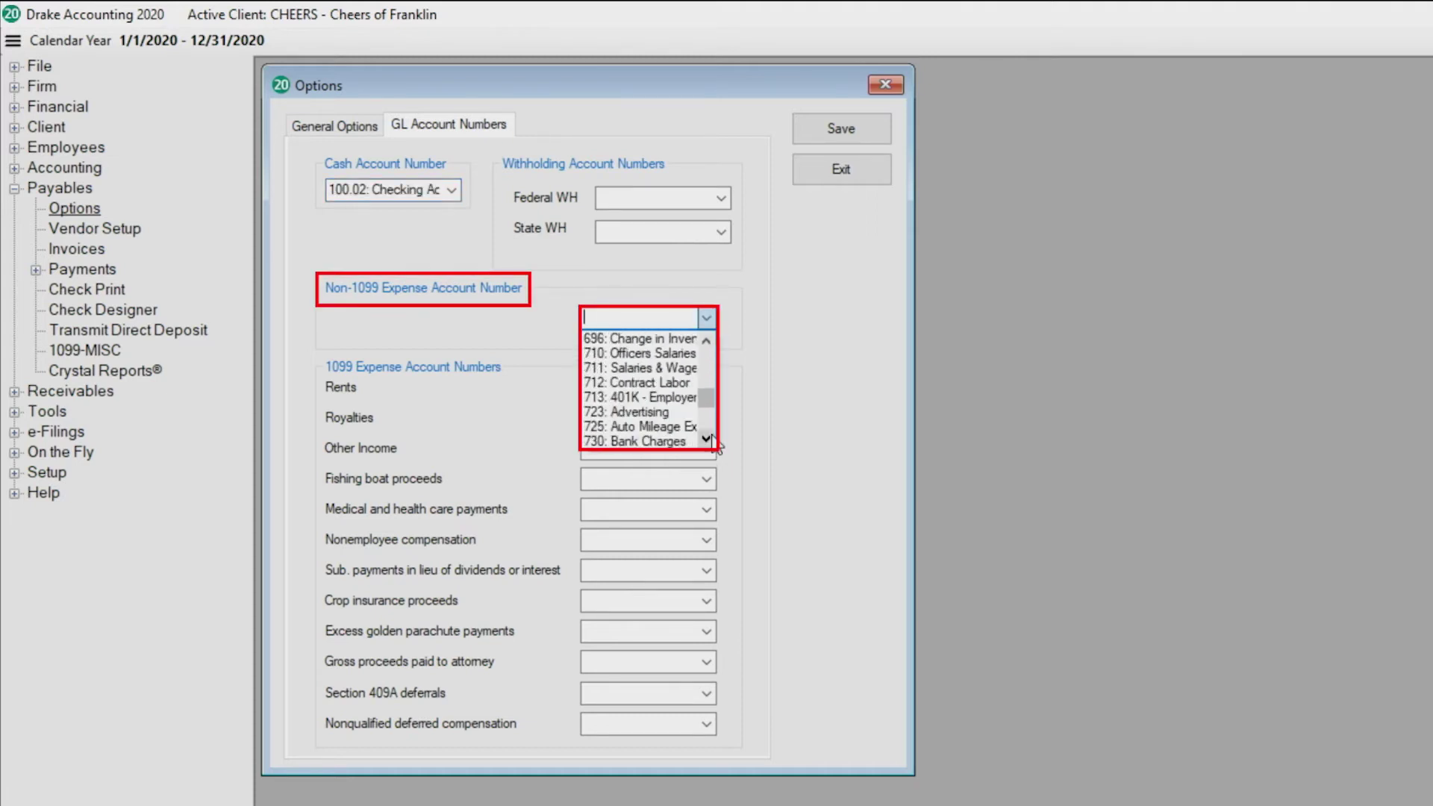
left_click(649, 441)
Step: Browse the Nonemployee compensation account list without selecting an account
left_click(705, 538)
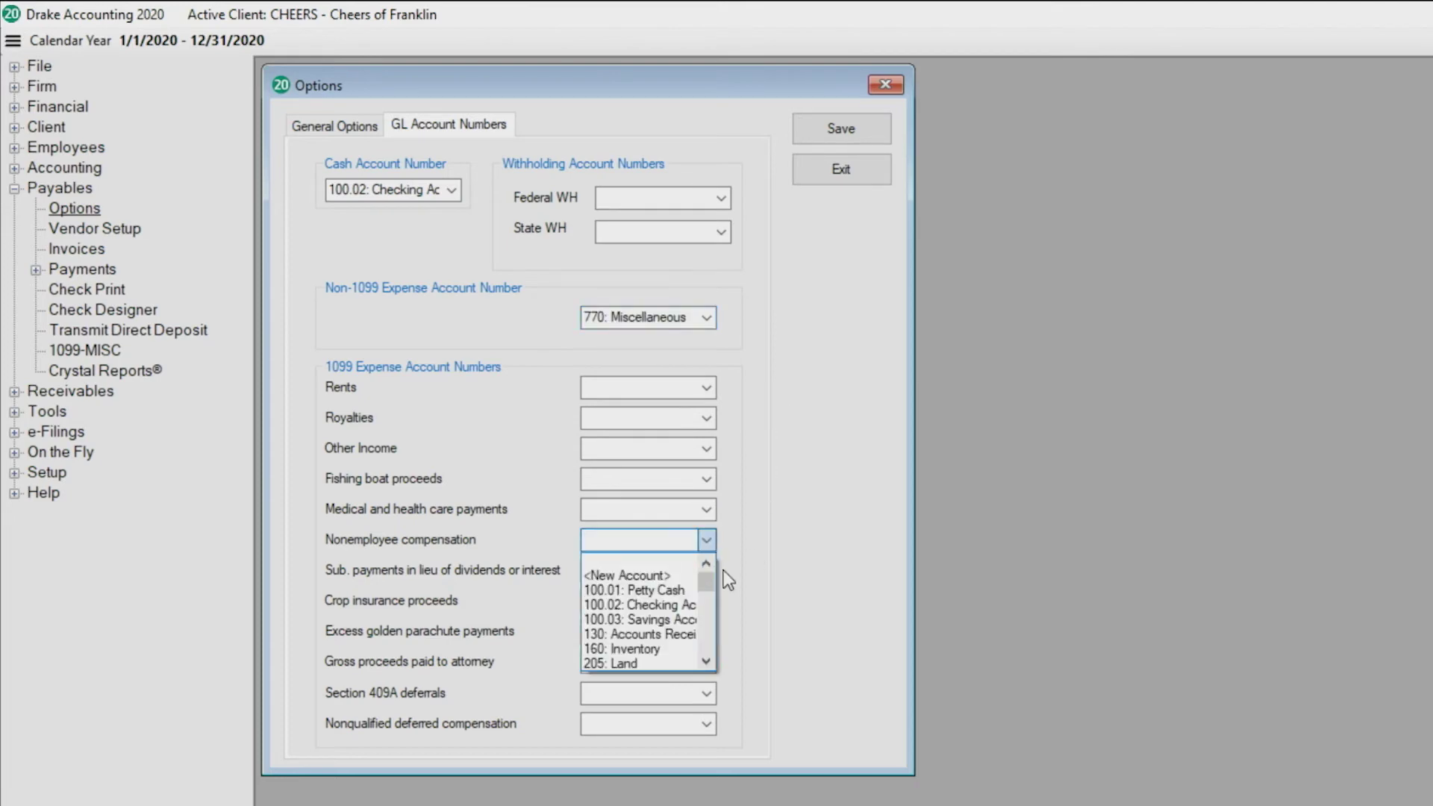
type("710: Officers Salaries")
left_click(705, 539)
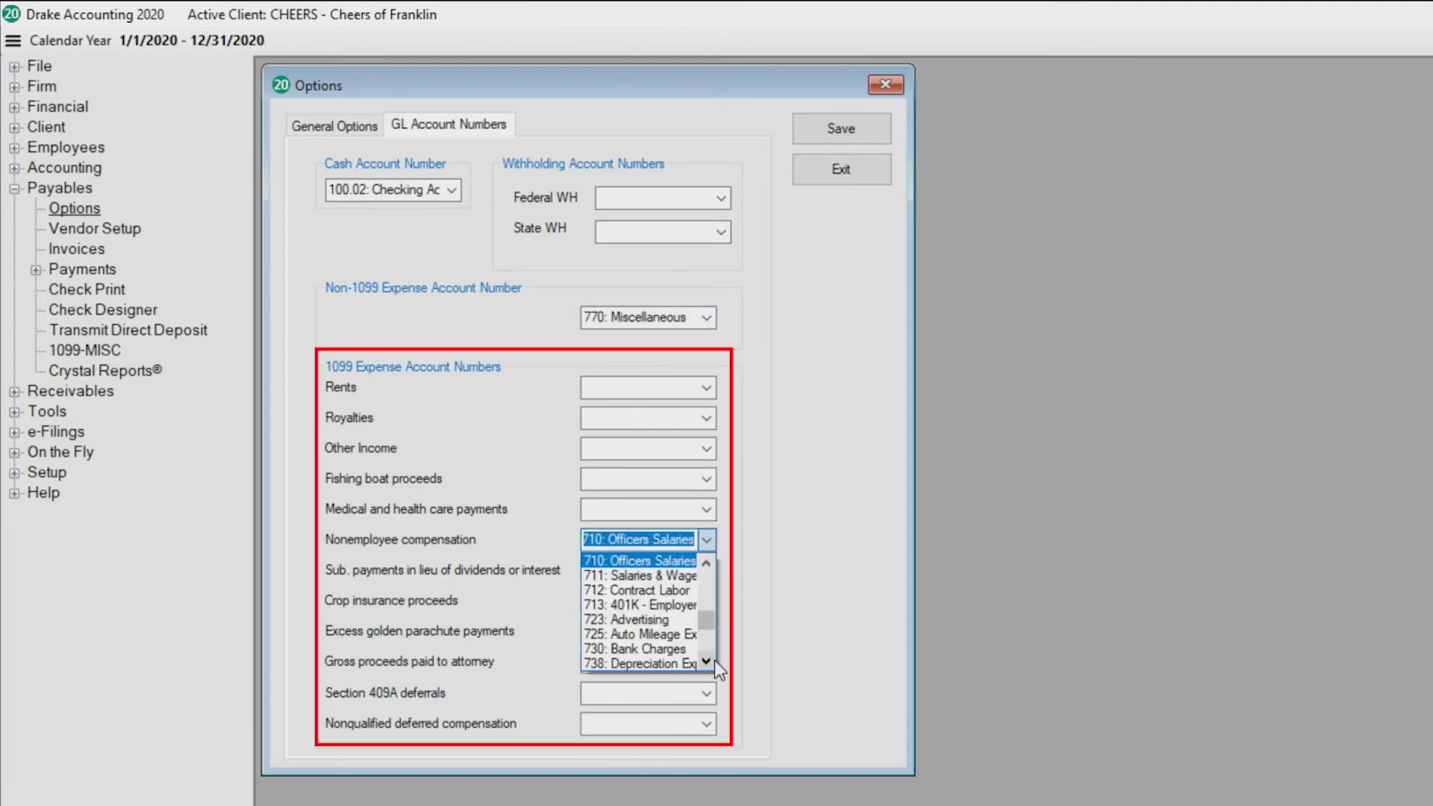
scroll(714, 660, "down", 6)
left_click(751, 543)
Step: Set the Rents account to 776 Rents & Leases and save the payables options
left_click(705, 386)
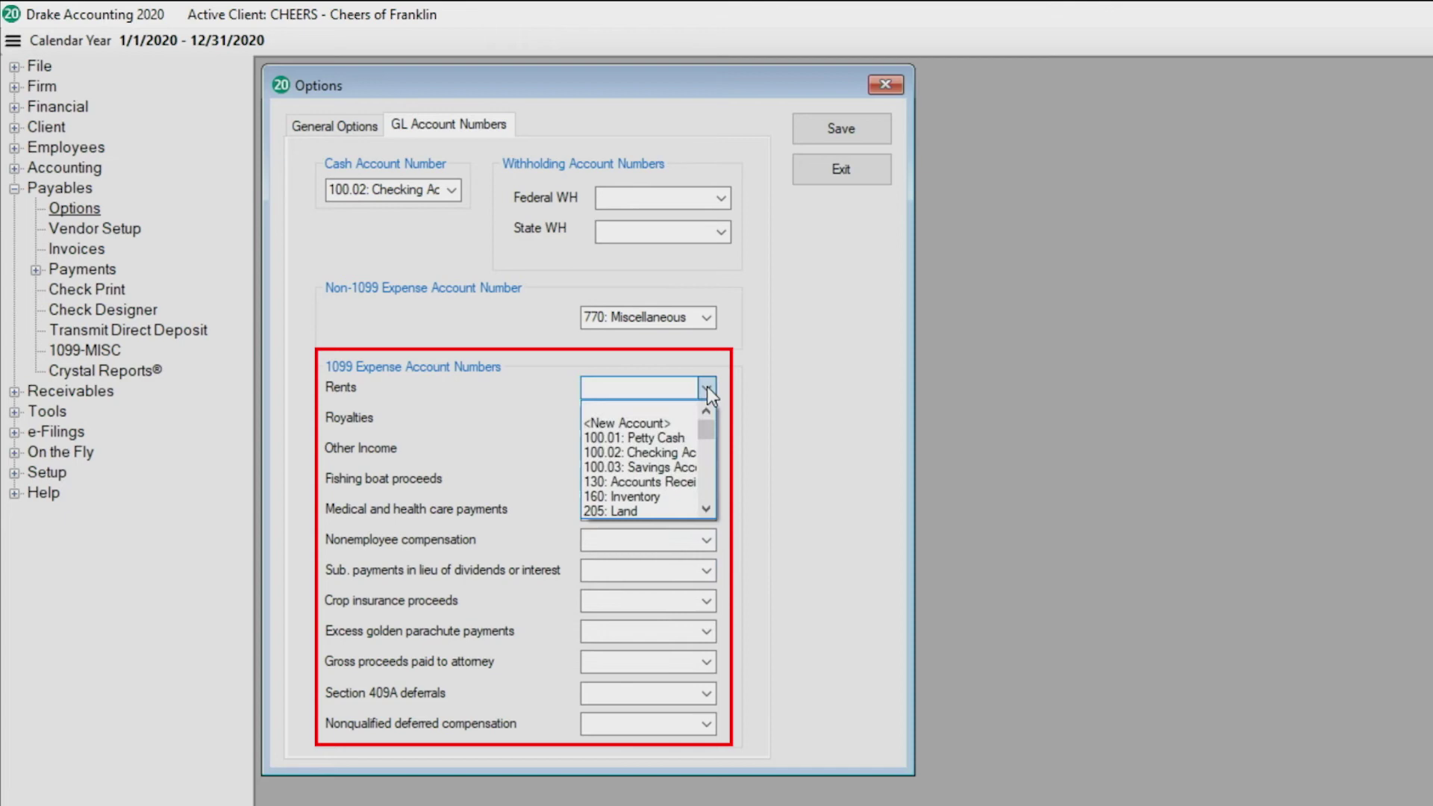
type("730: Bank Charges")
left_click(693, 498)
left_click(706, 509)
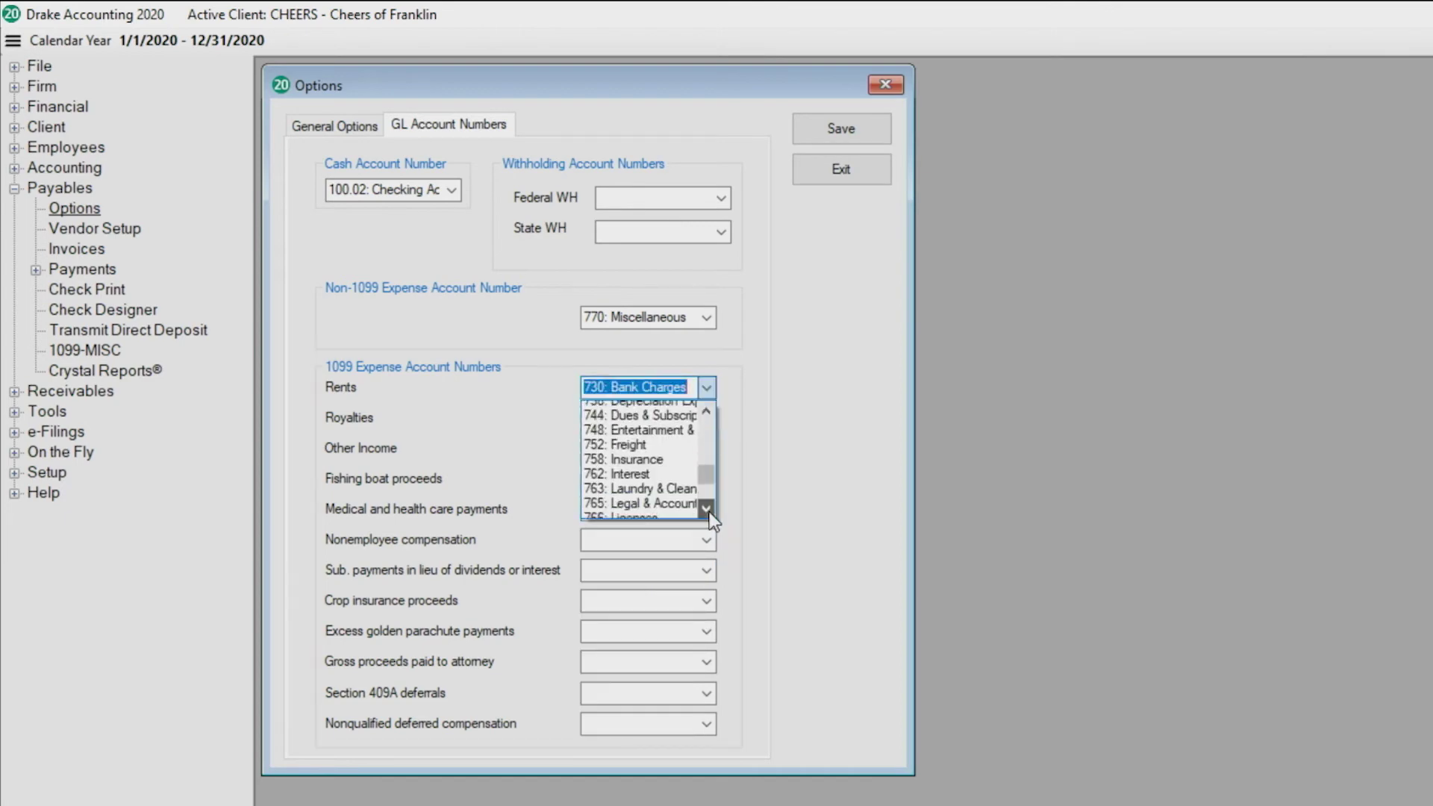
scroll(709, 485, "down", 2)
left_click(684, 478)
left_click(826, 141)
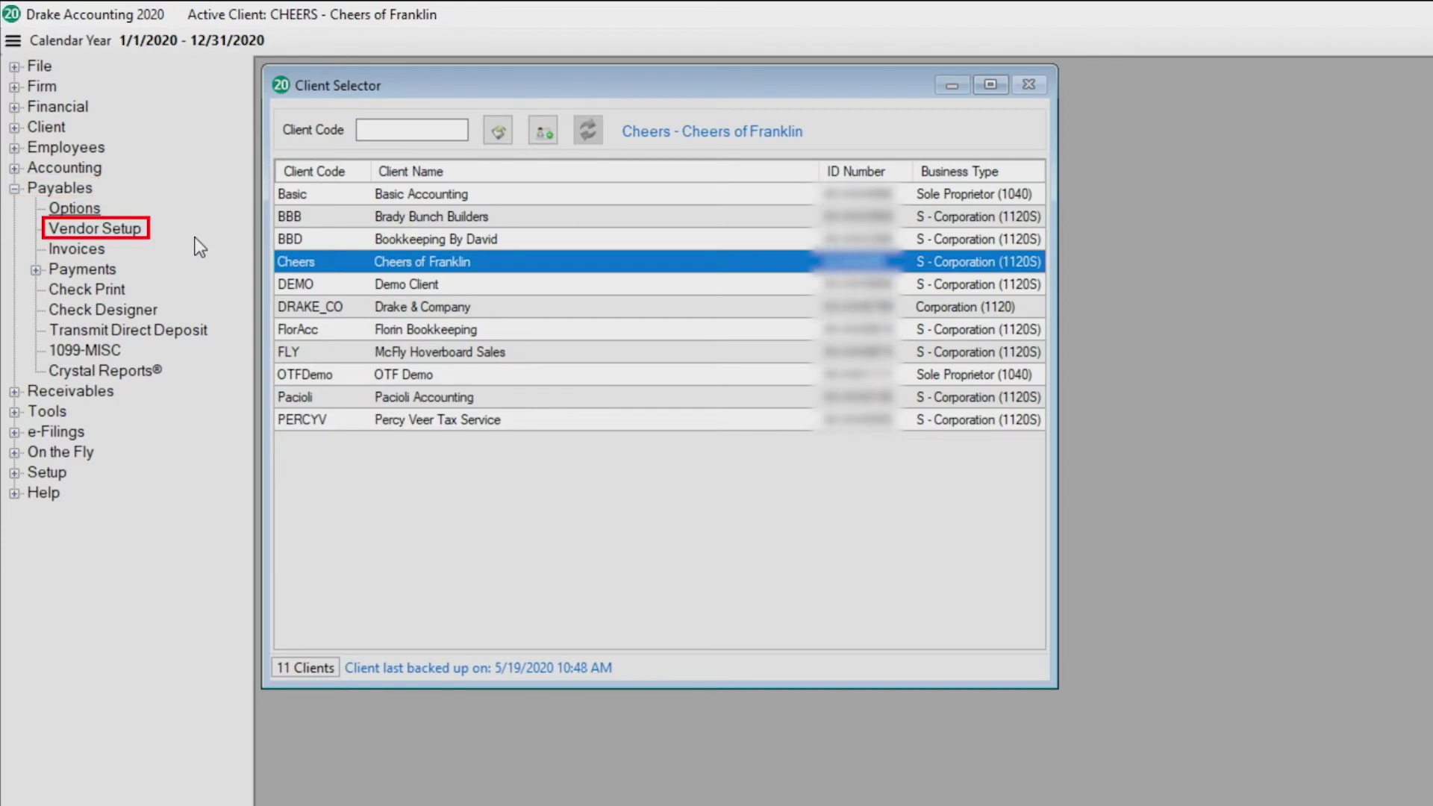
Step: Create vendor code 'New' for company 'New Vendor', entering the contact's first and last name
left_click(95, 229)
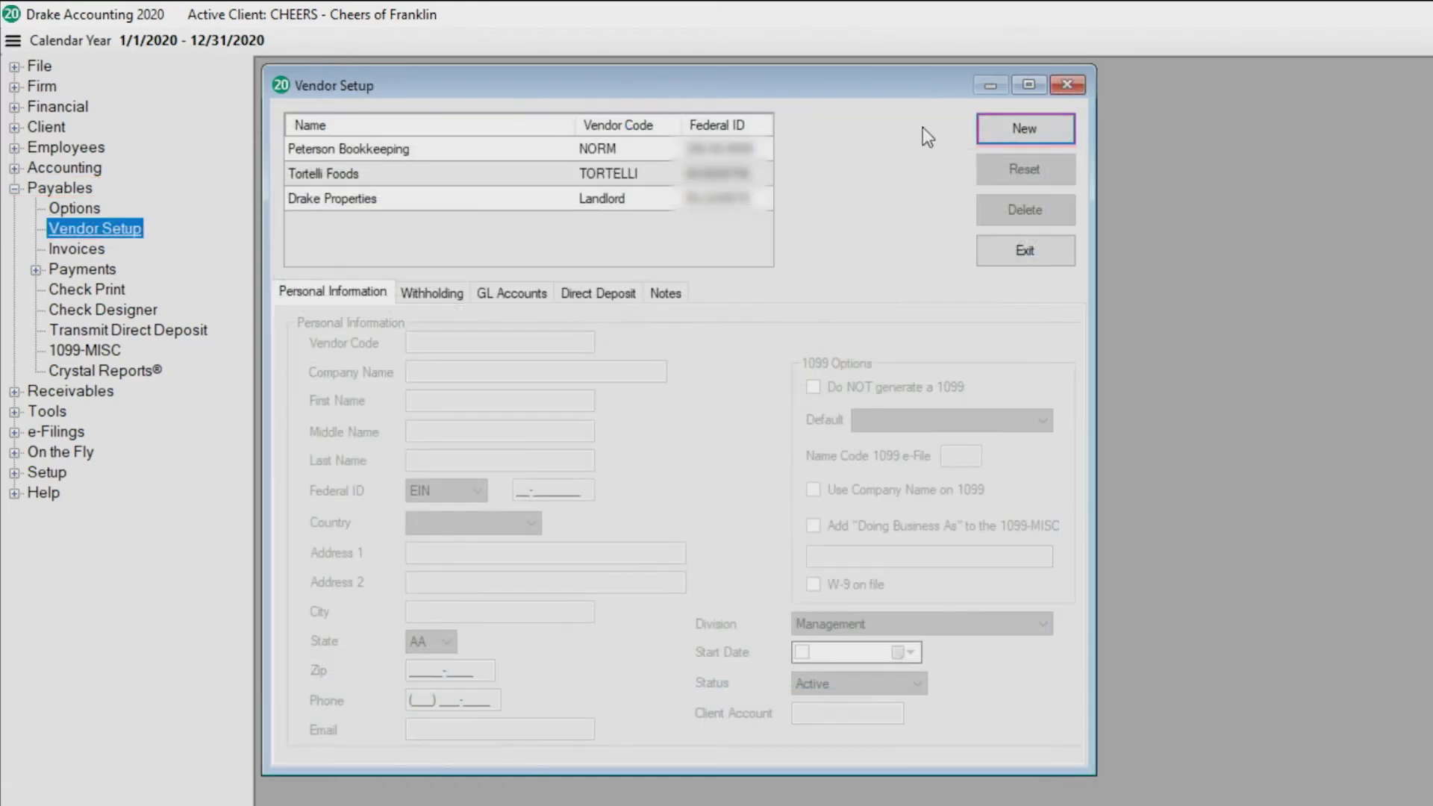
left_click(1019, 134)
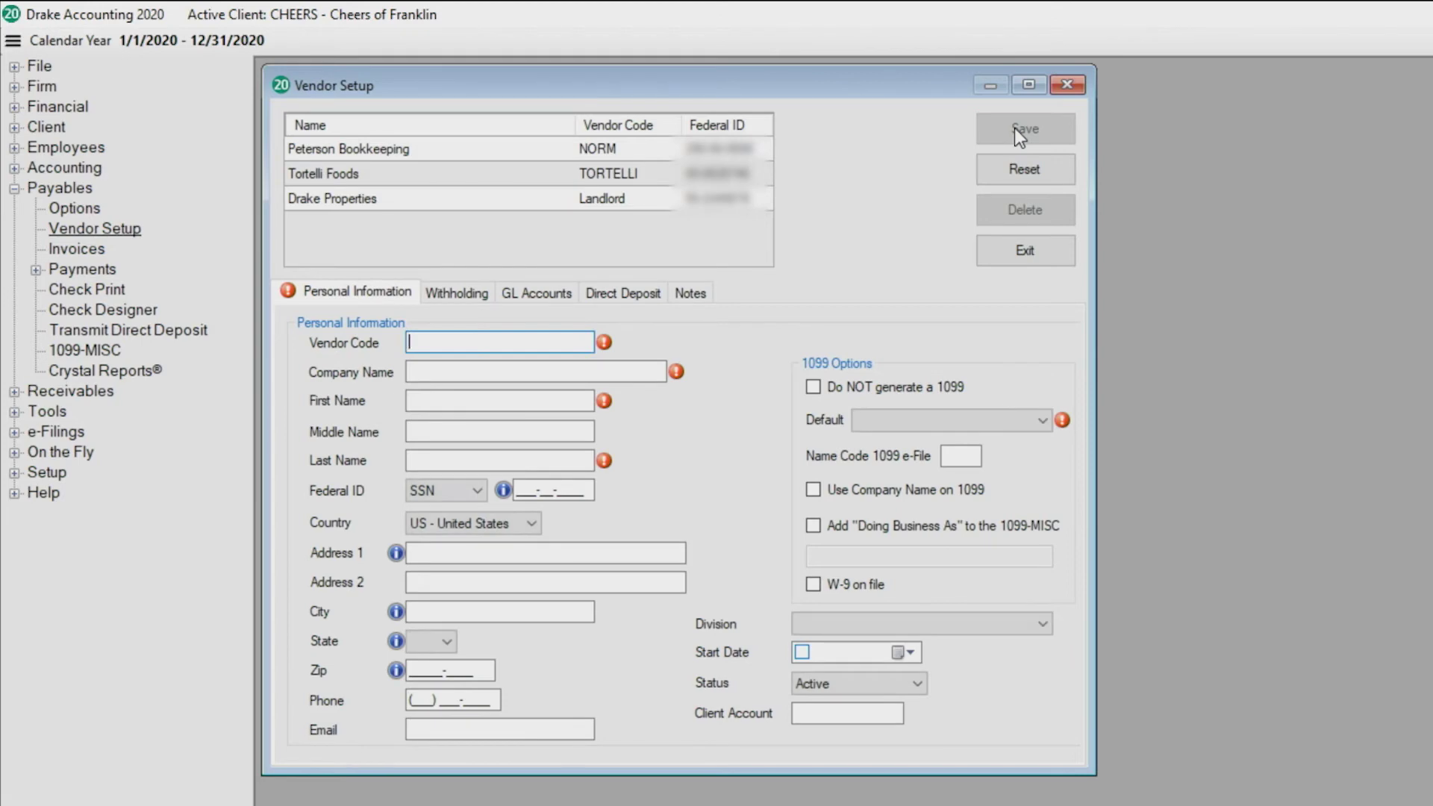
type("New")
key("Tab")
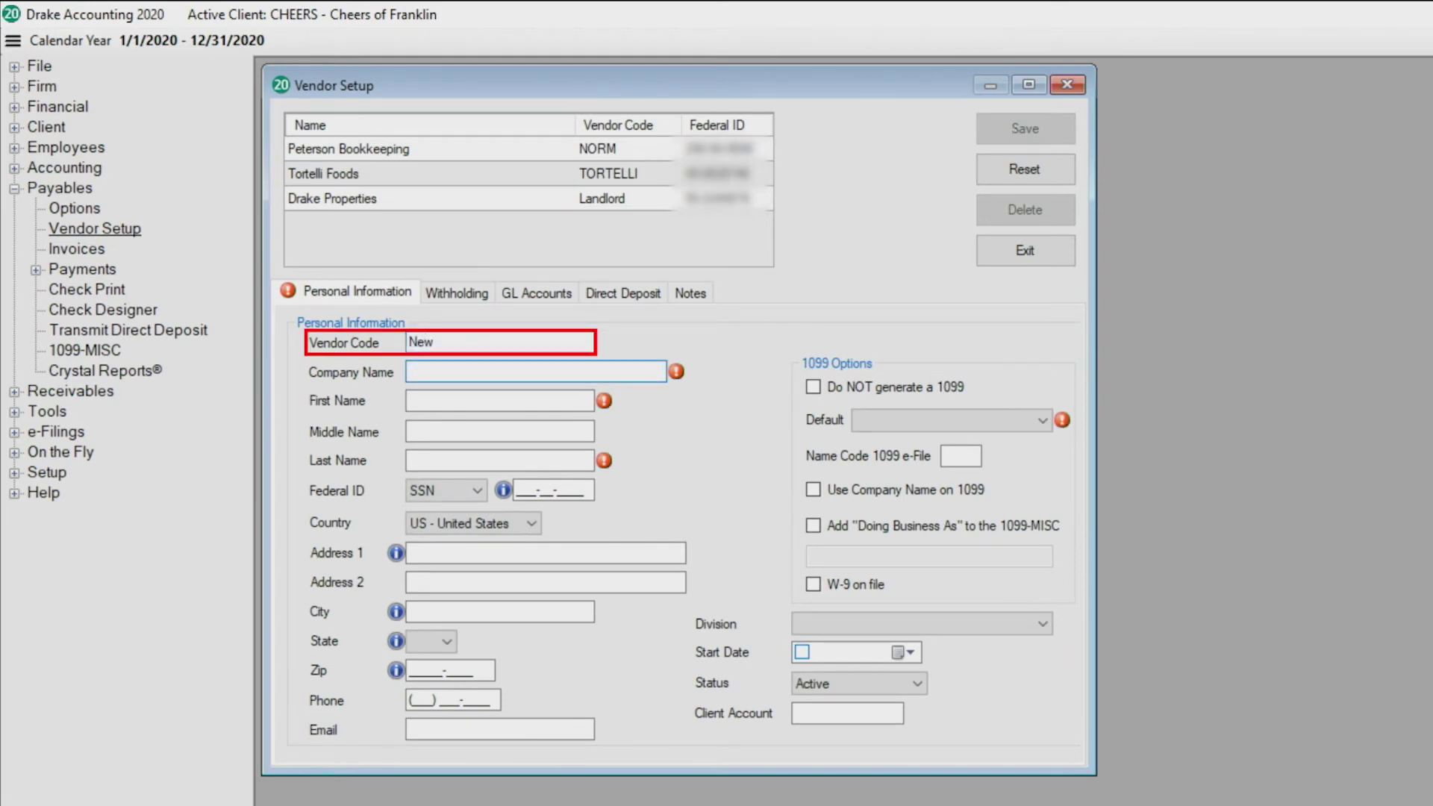
type("New Ve")
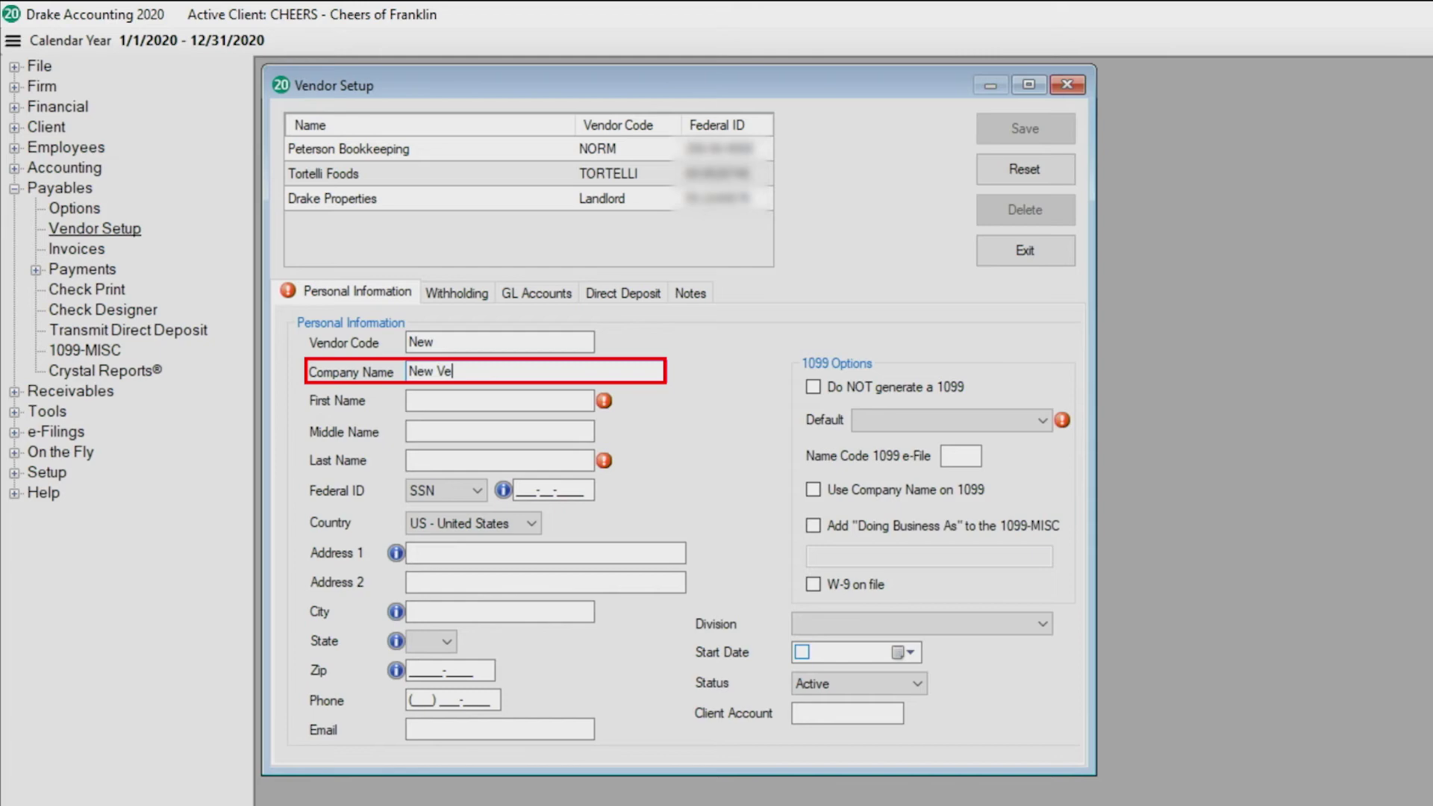
type("ndor")
key("Tab")
type("Bill")
key("Tab")
key("Tab")
type("Ve")
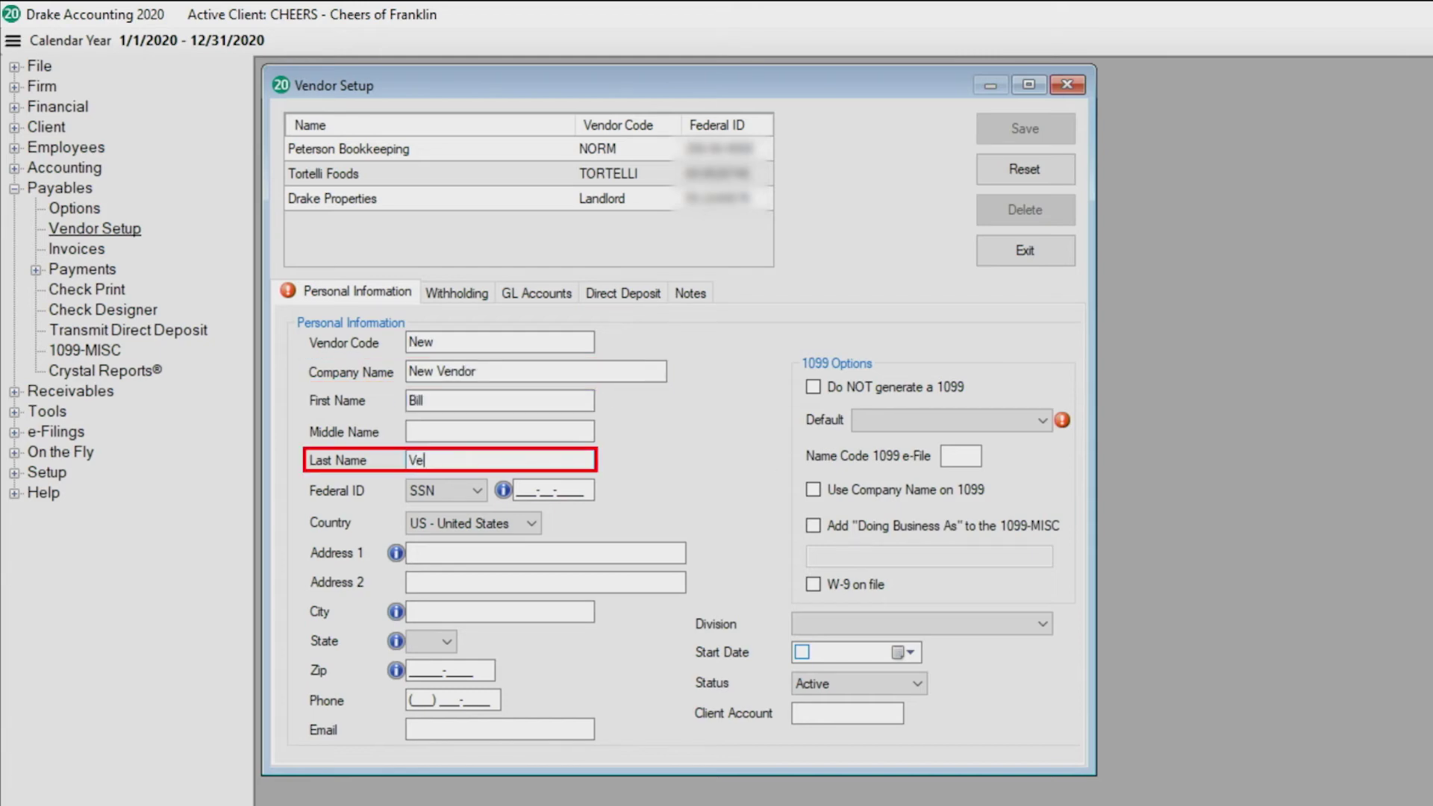
type("ndor")
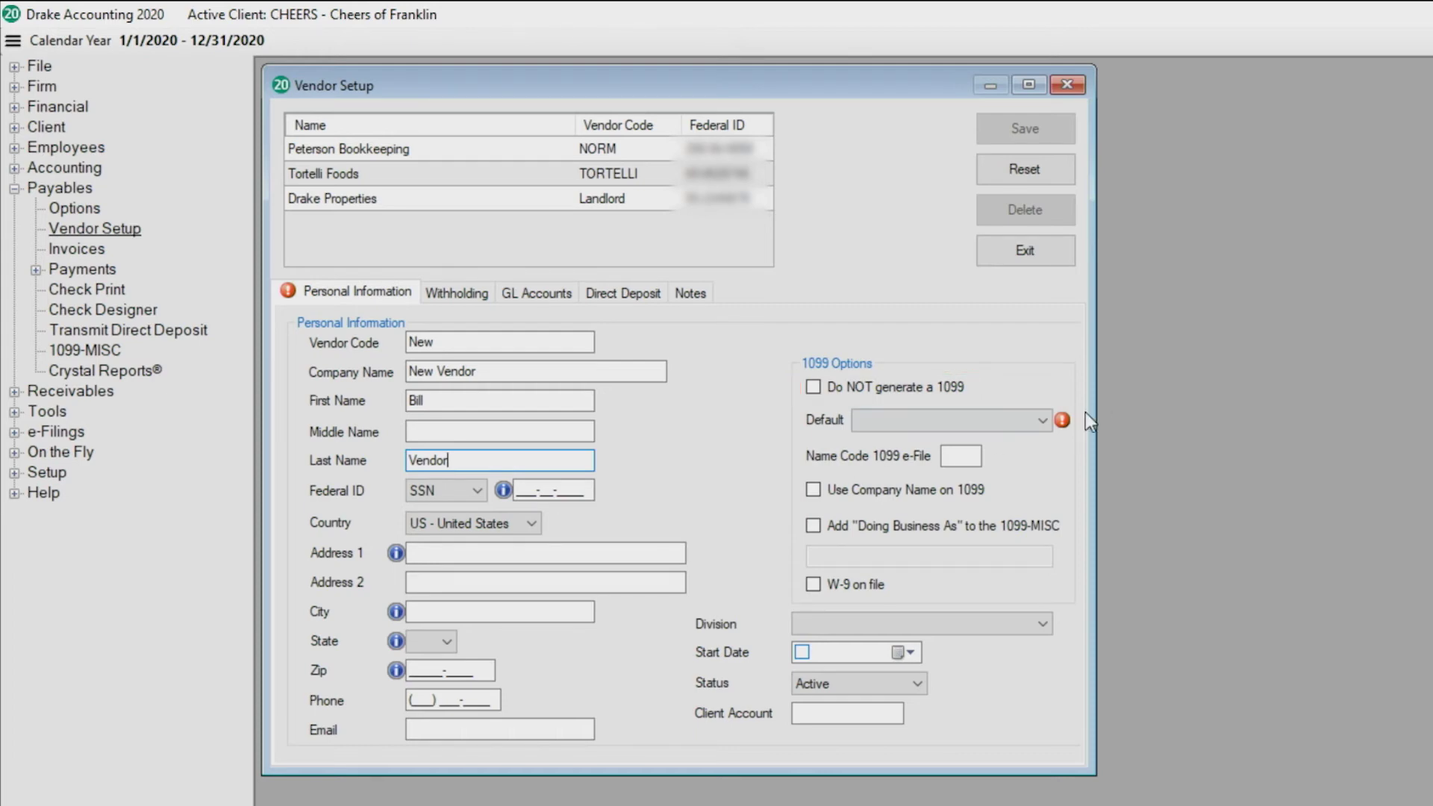
Step: Choose Rents as the vendor's default 1099 type
left_click(1045, 420)
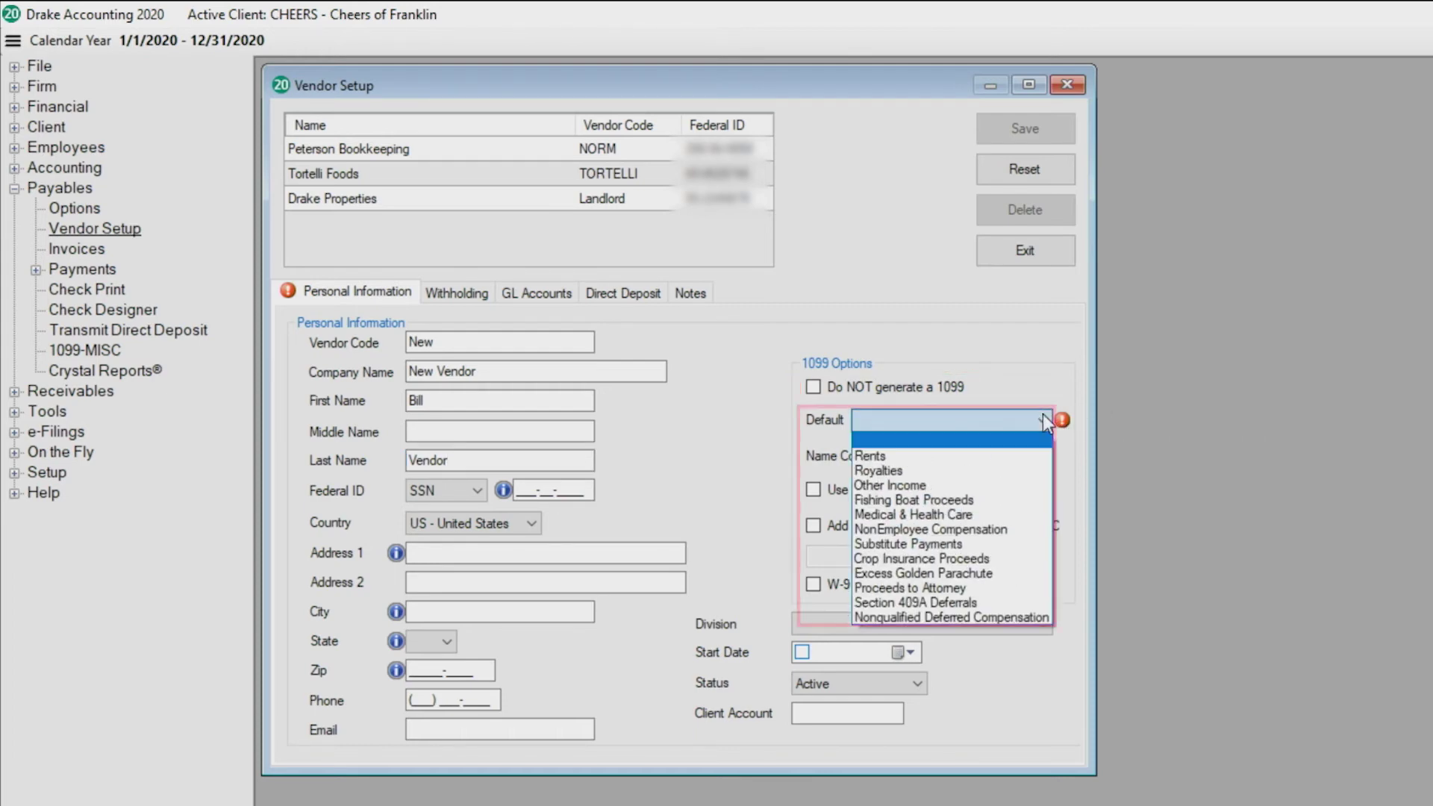
left_click(1000, 460)
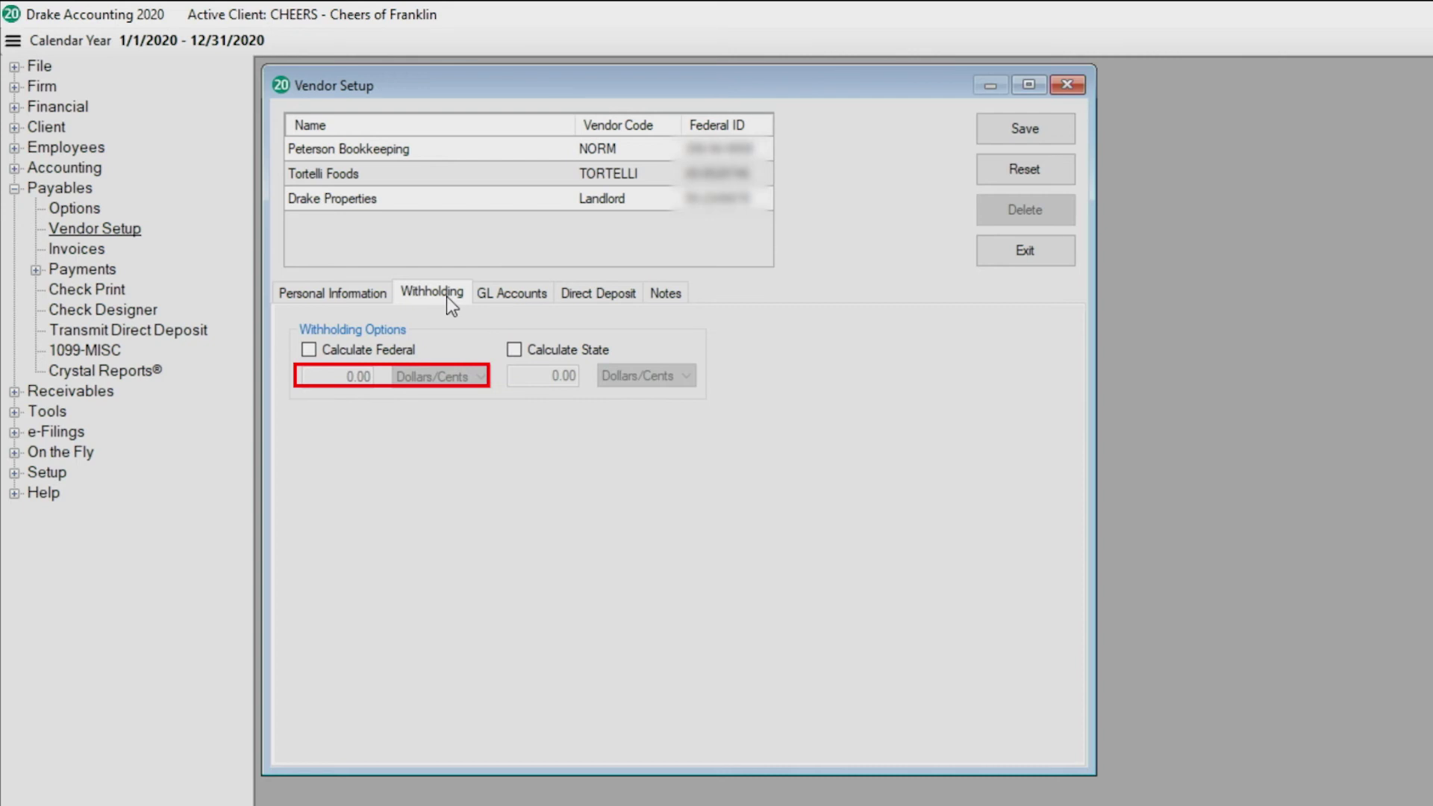
Step: Review the vendor's GL Accounts defaults, then view its Direct Deposit details
left_click(508, 299)
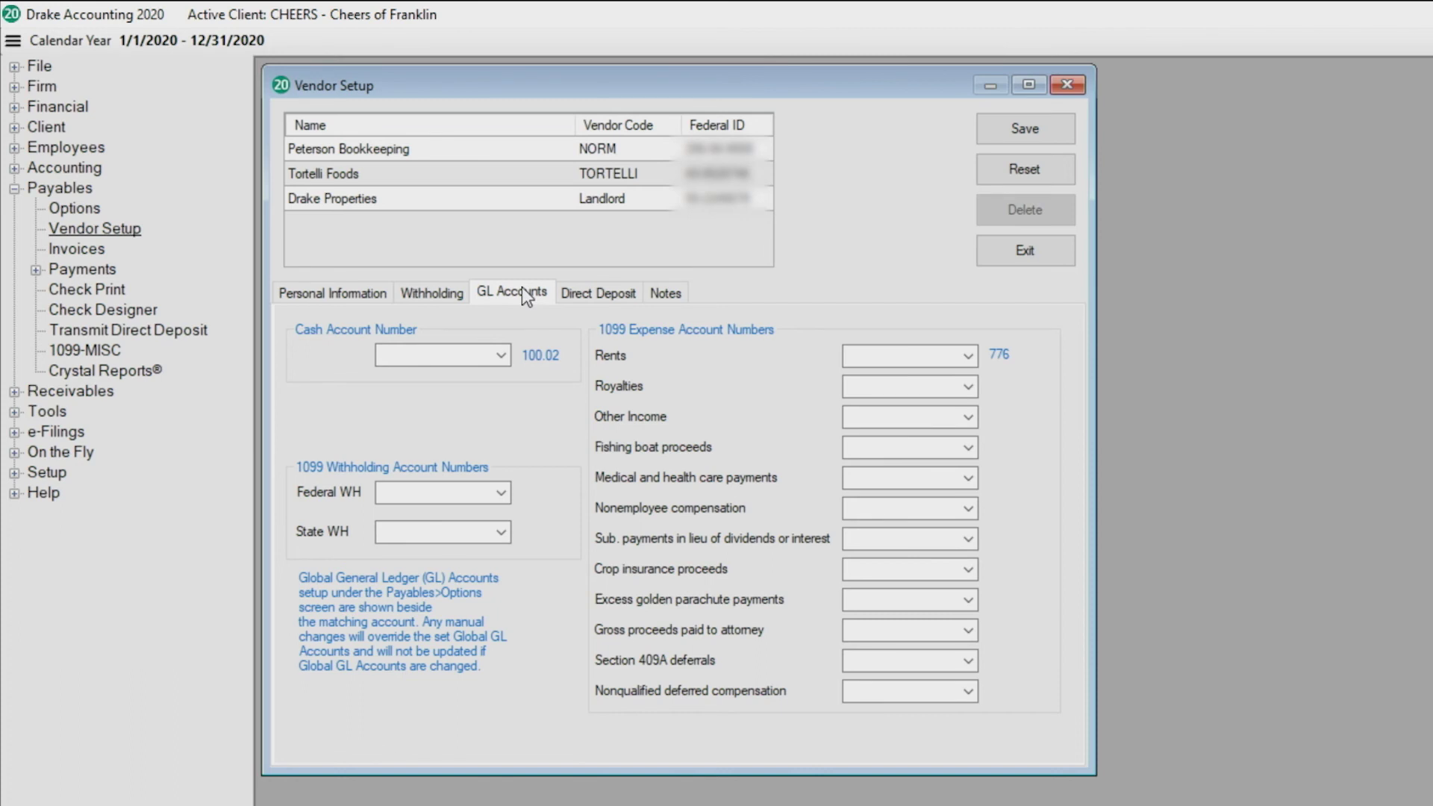
left_click(581, 302)
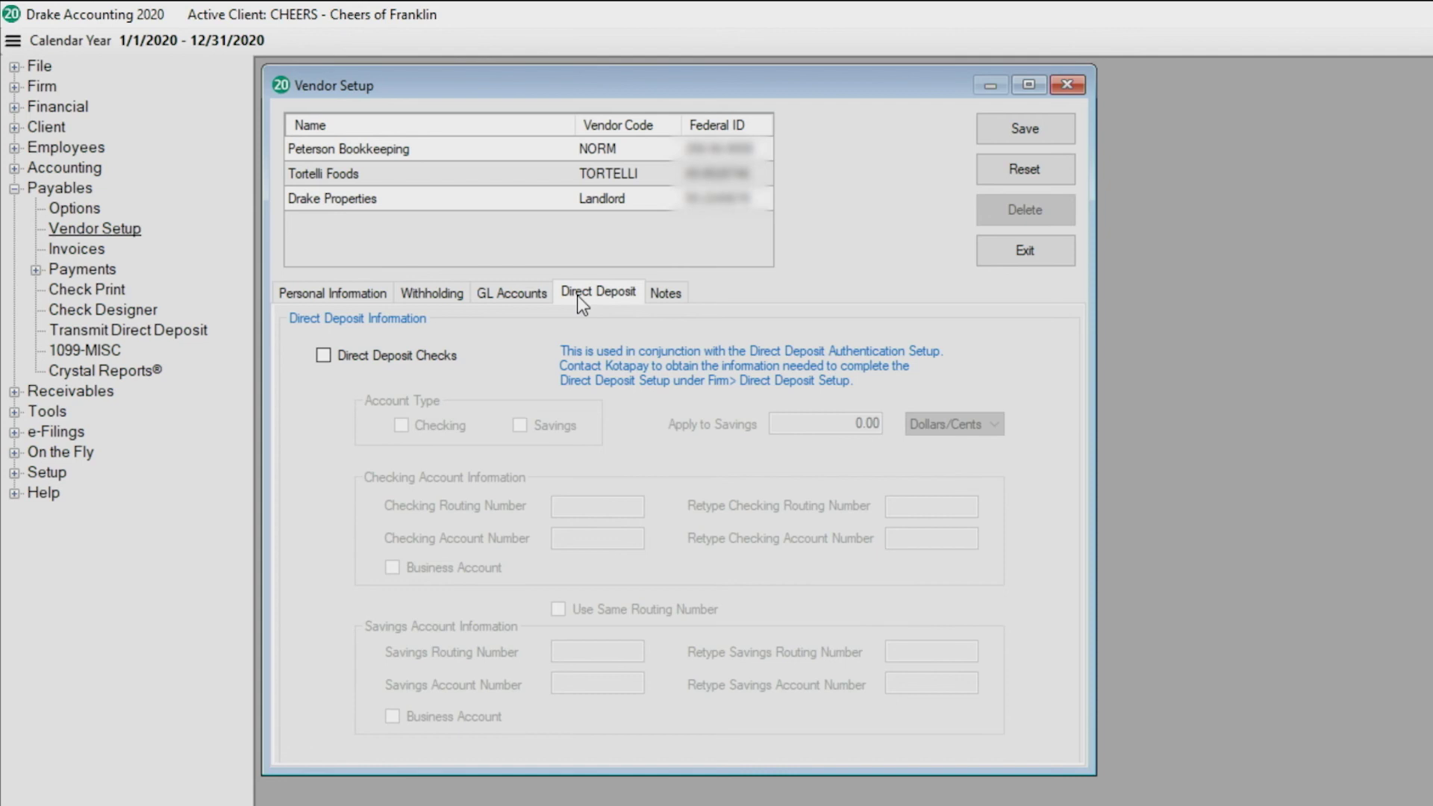
Step: Enable Direct Deposit Checks with Checking as the account type
left_click(404, 357)
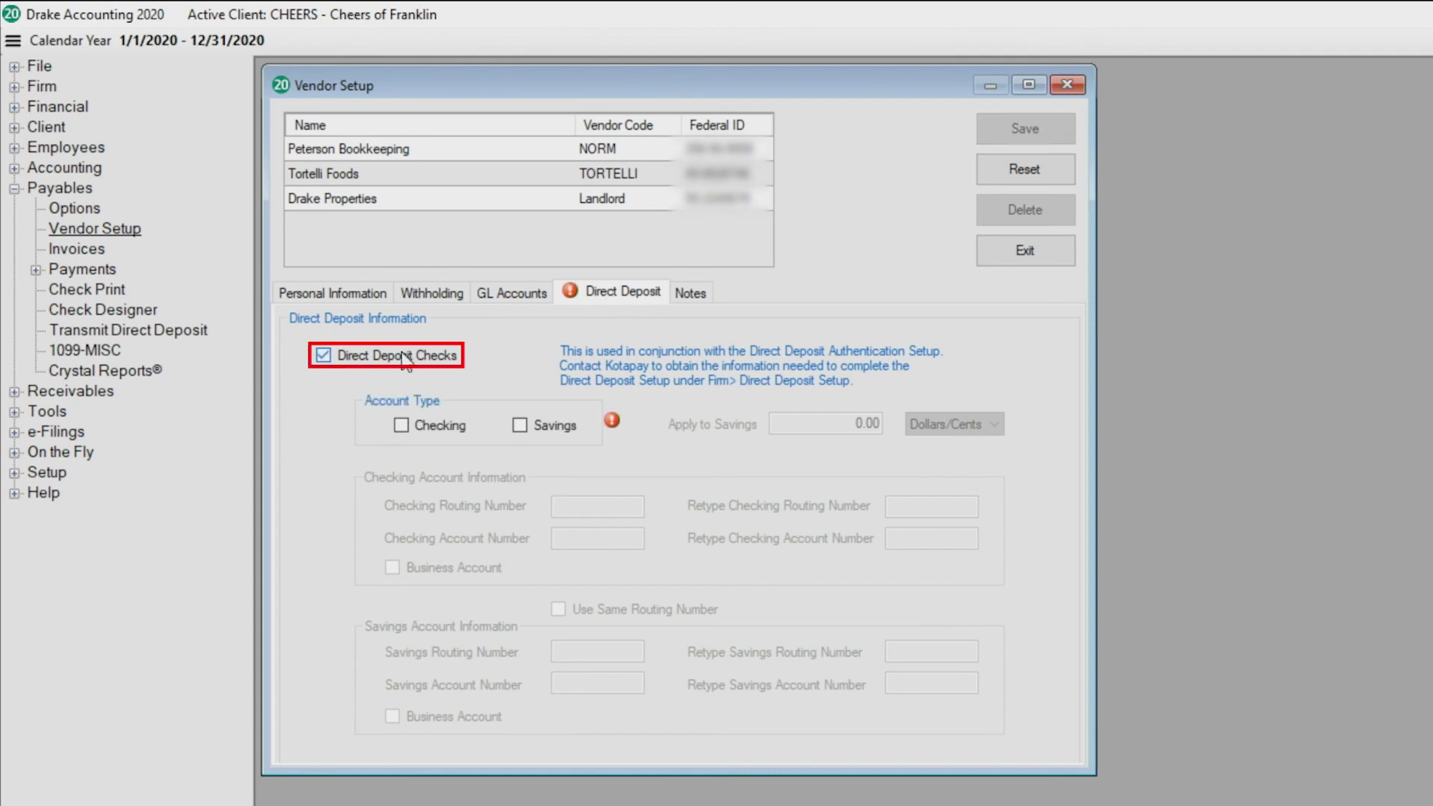
left_click(398, 426)
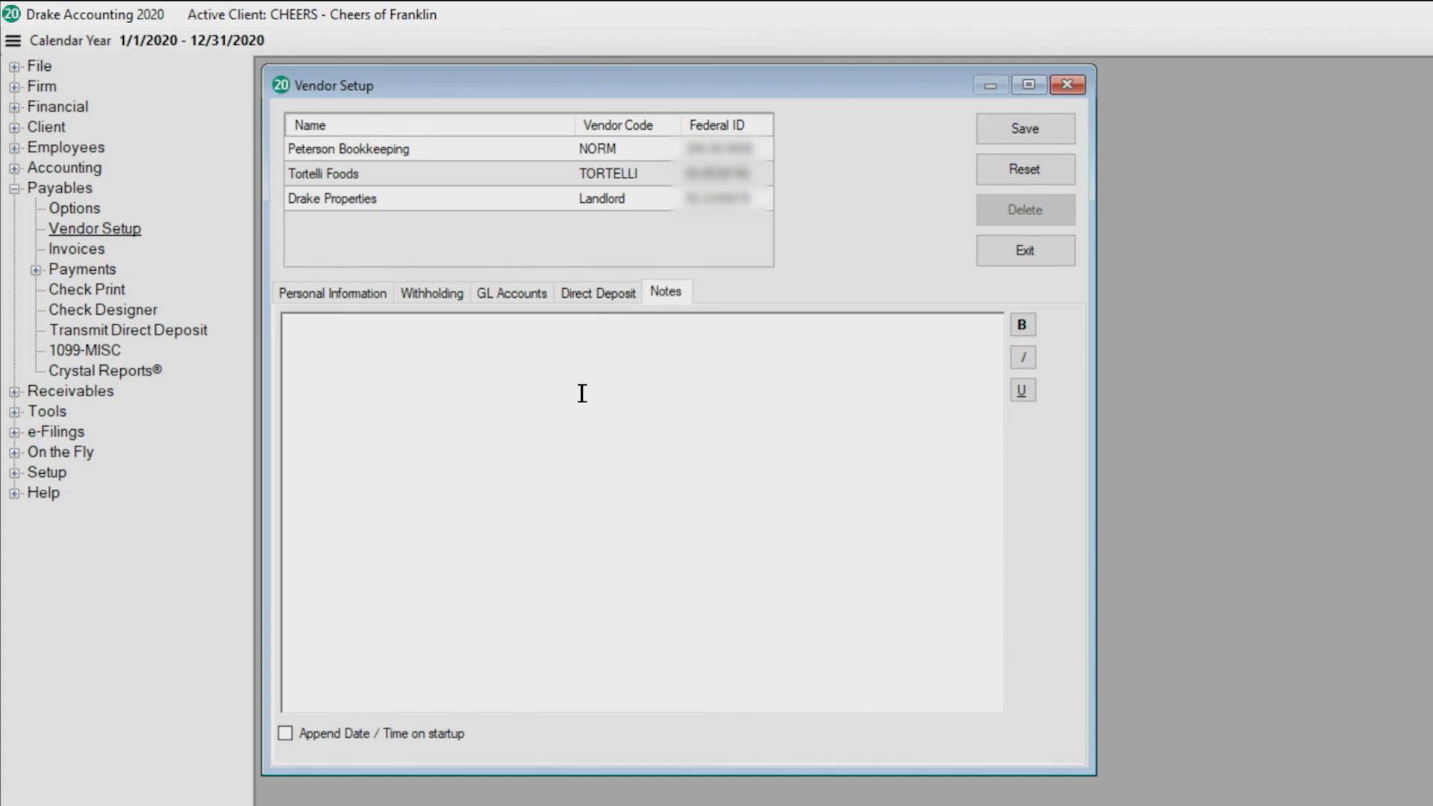
Step: Enter the note 'Billing Vendor' and turn on Append Date / Time on startup
type("Billing Vendor")
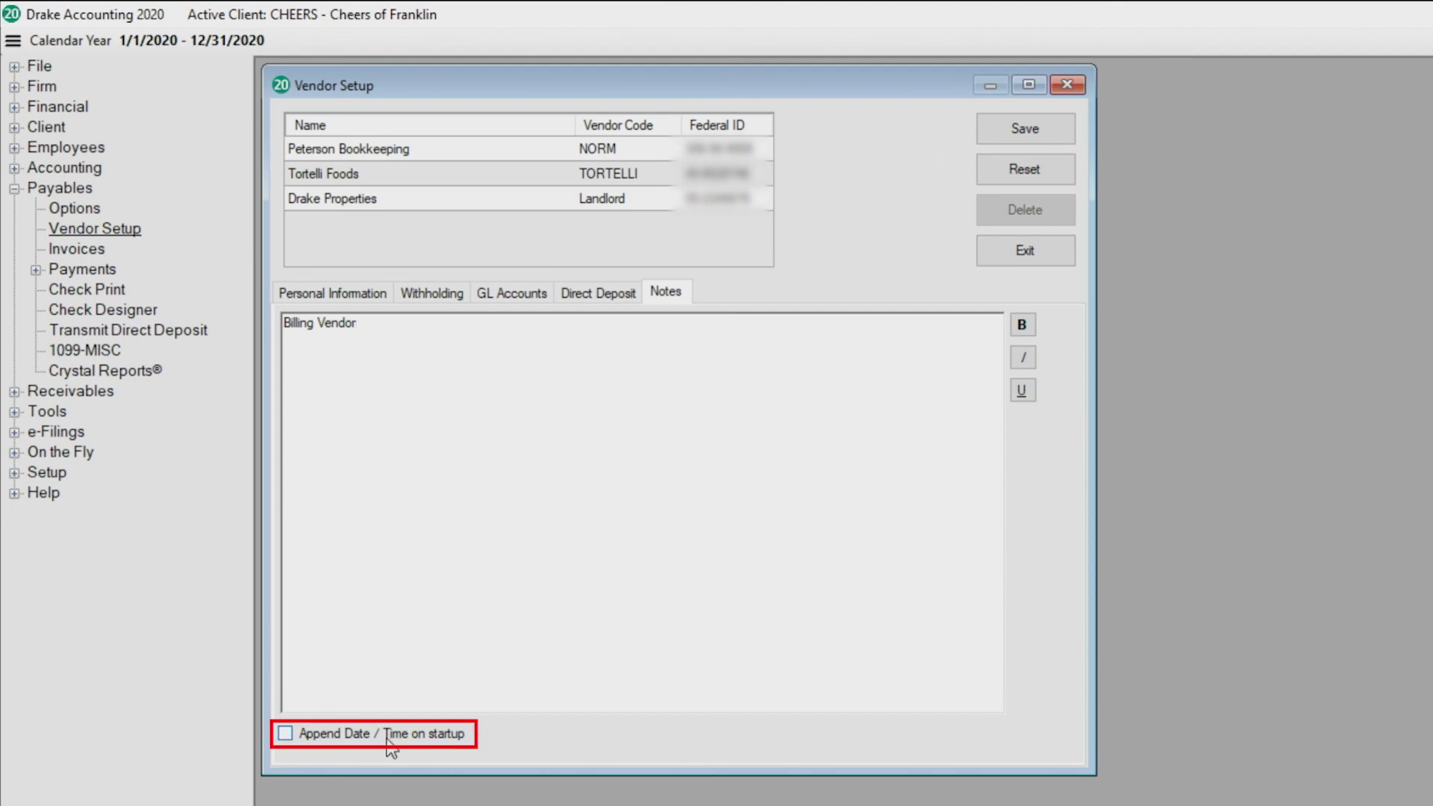
left_click(363, 727)
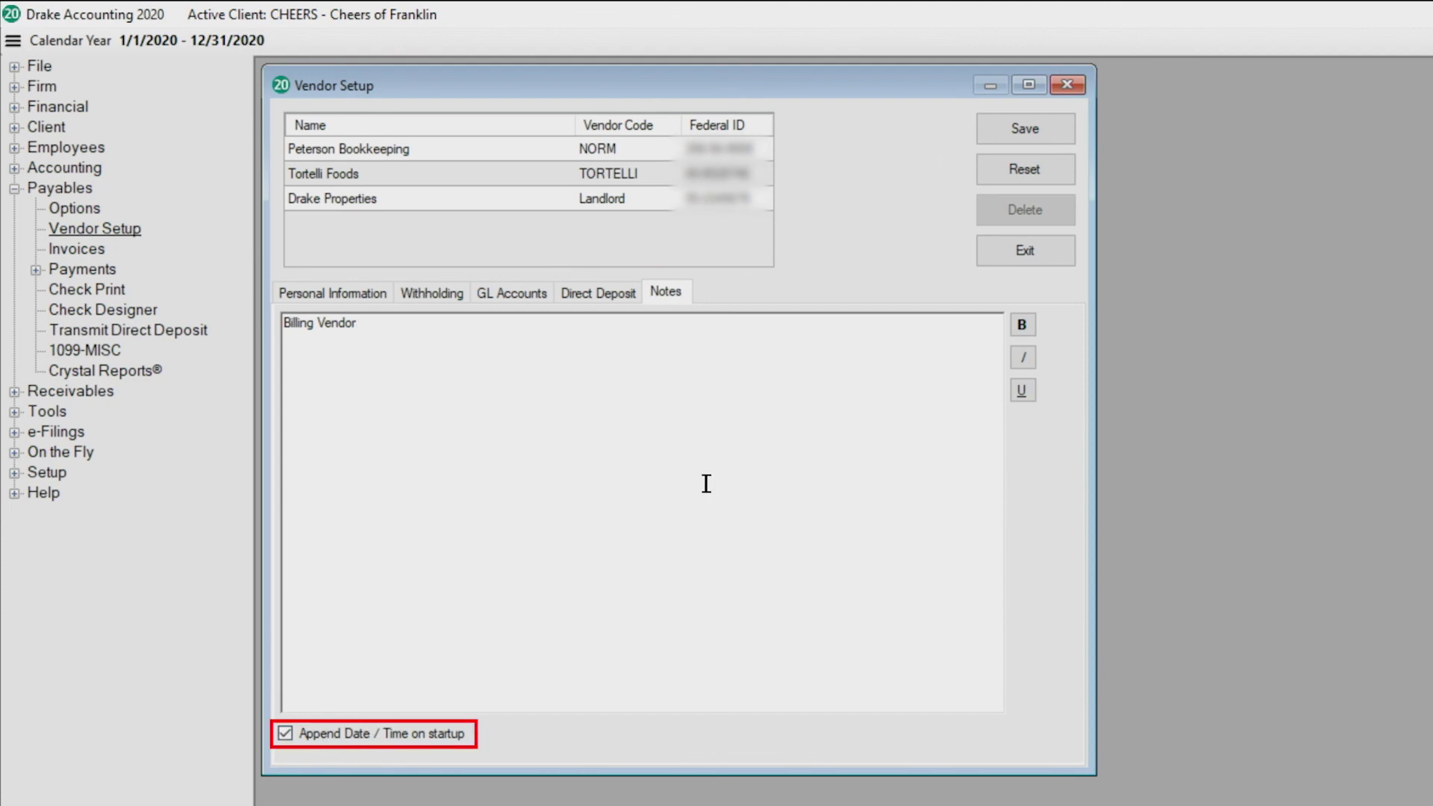